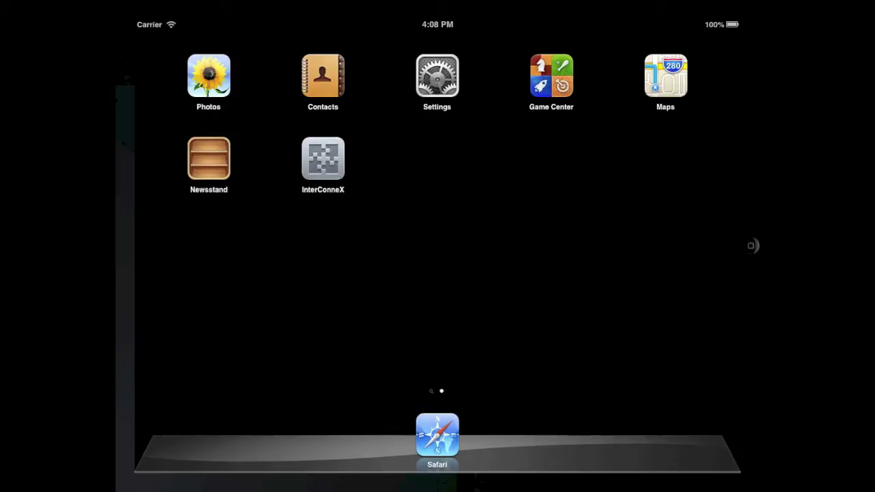
# Launch InterConneX and switch the Sharespaces list with My Files and Public Files to edit mode.
pyautogui.click(323, 158)
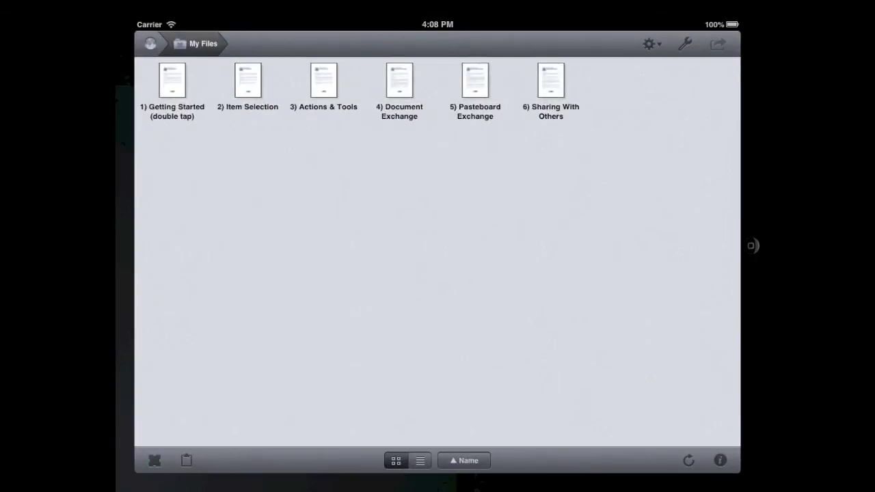
pyautogui.click(151, 43)
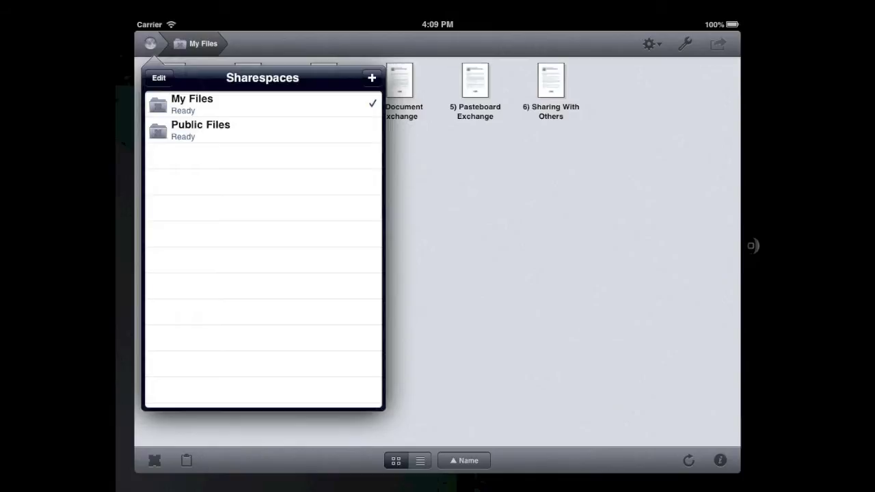
pyautogui.click(159, 78)
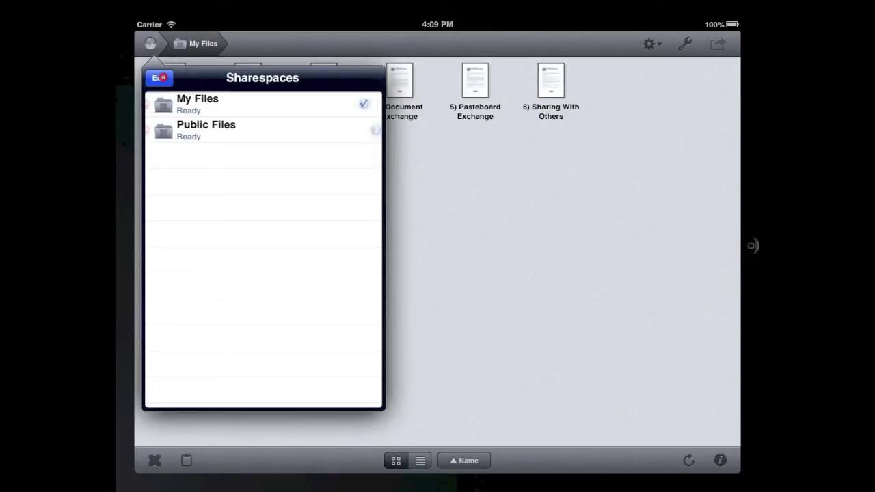
# Keep Public Files accessible to others by toggling the setting off and on, then switch to Public Files.
pyautogui.click(341, 129)
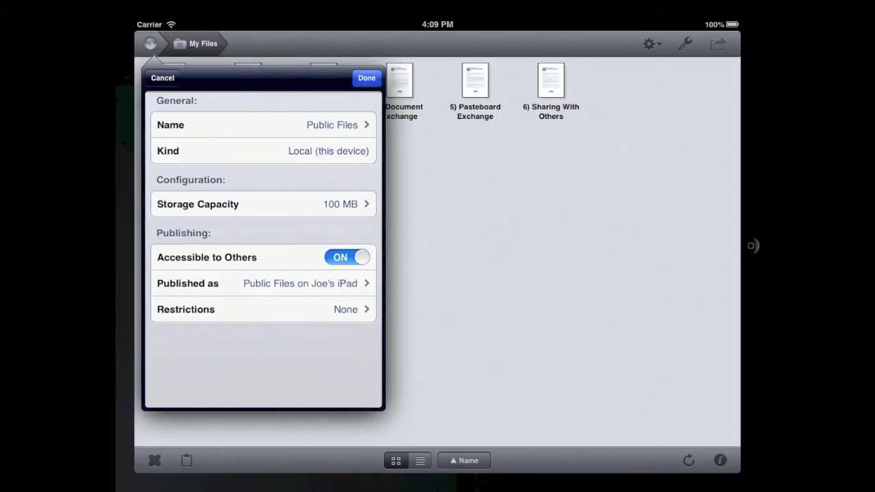
pyautogui.click(333, 258)
pyautogui.click(332, 258)
pyautogui.click(366, 78)
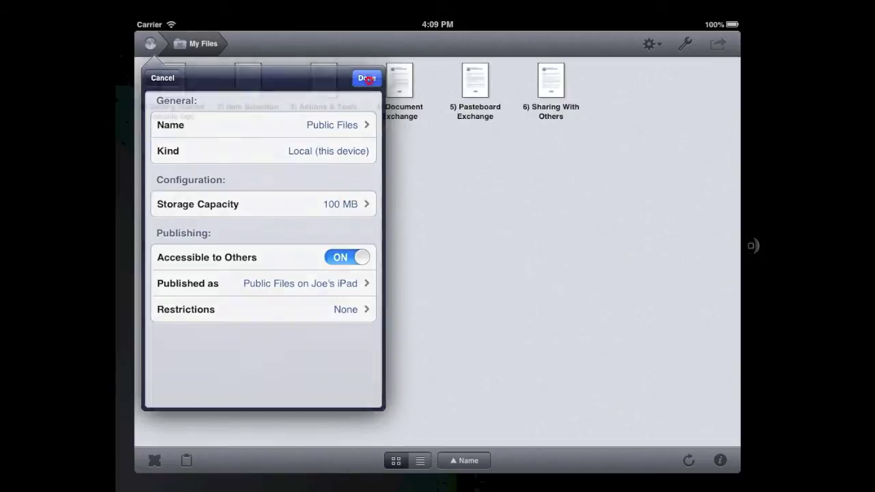
pyautogui.click(151, 43)
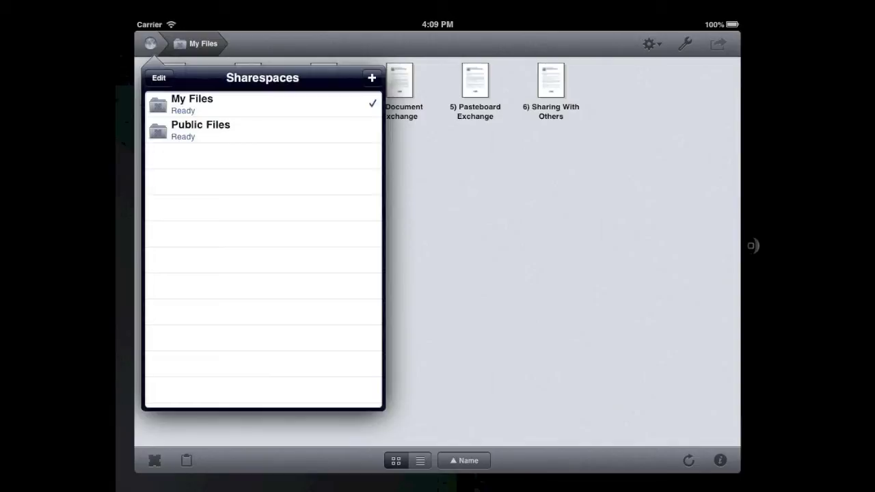
pyautogui.click(251, 130)
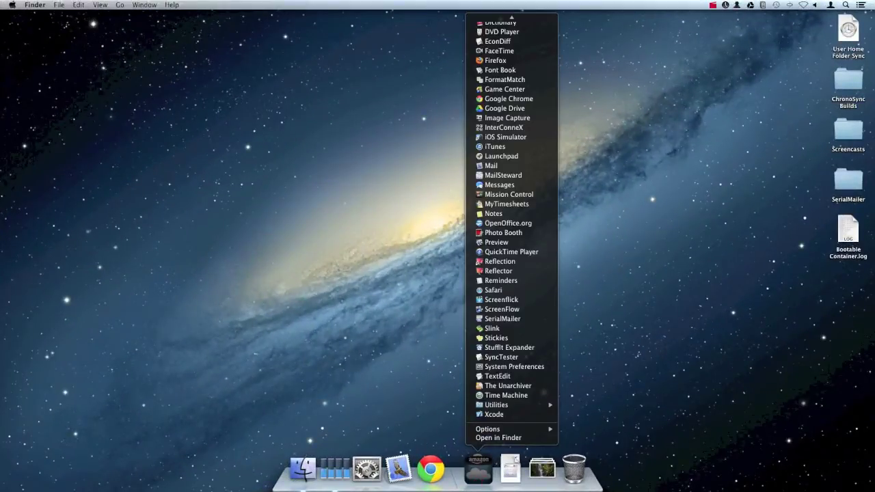
# Launch ChronoSync from the Dock's Applications stack and create a new Synchronizer document.
pyautogui.scroll(5, 511, 64)
pyautogui.click(512, 64)
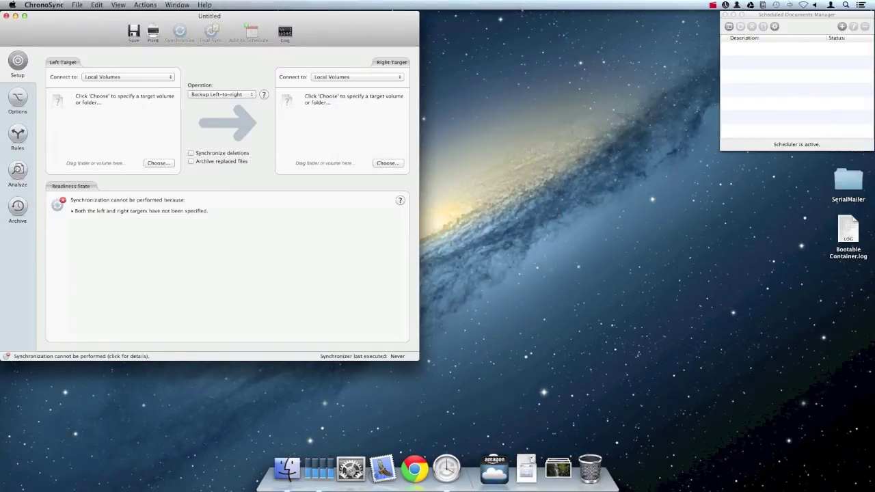
pyautogui.click(77, 5)
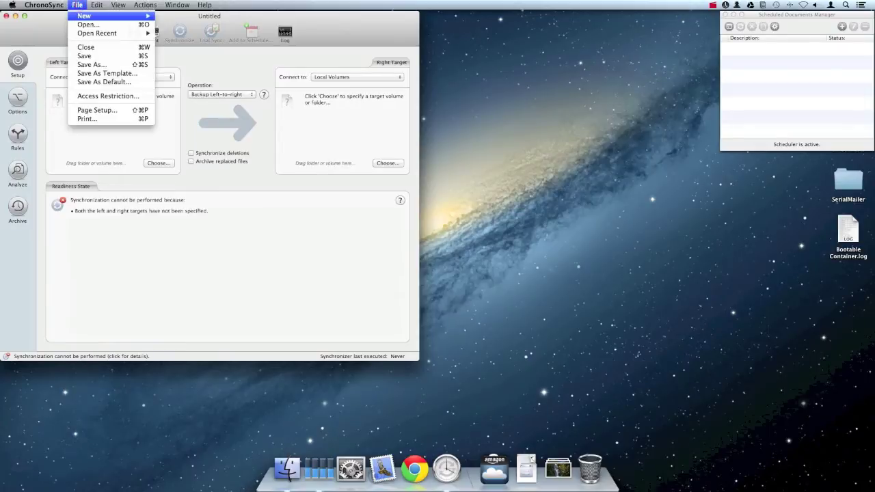
pyautogui.moveTo(77, 15)
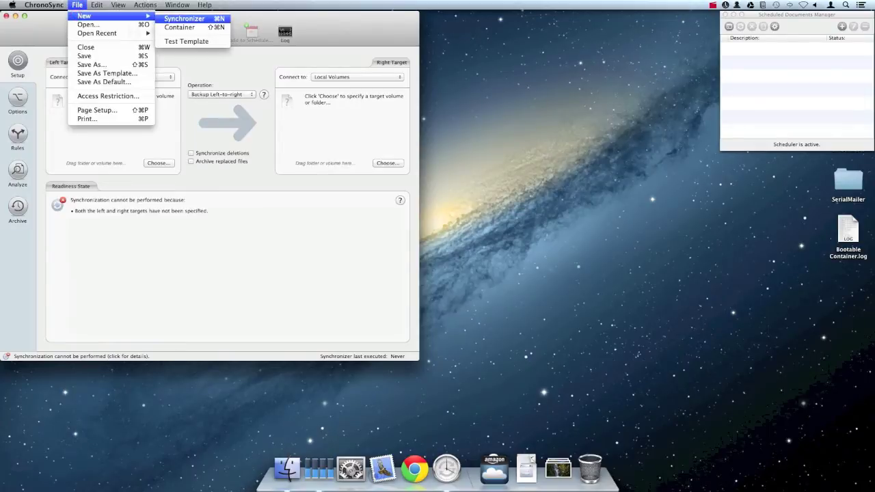
pyautogui.click(184, 18)
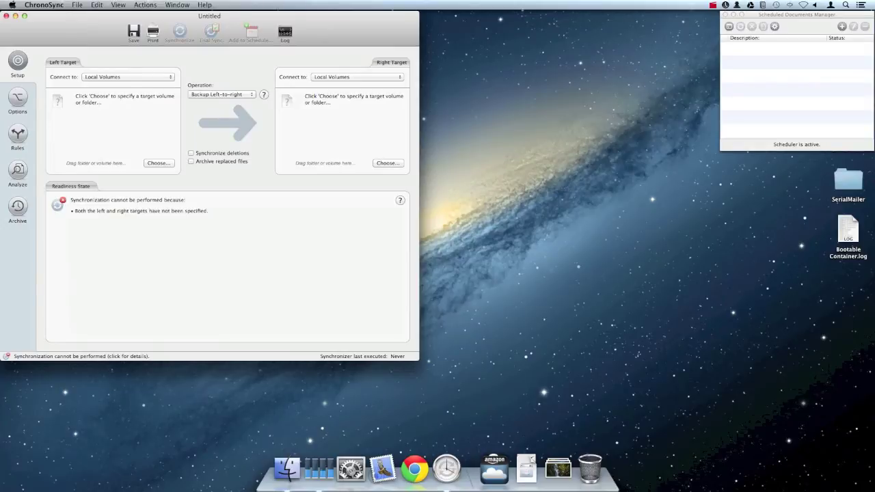
# Add a new connection profile named after the owner's iPad, targeting its Public Files sharespace.
pyautogui.click(357, 76)
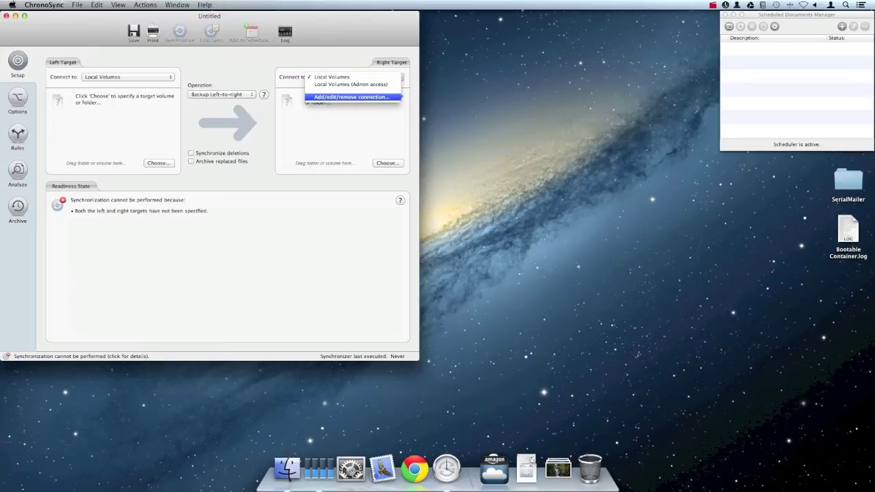
pyautogui.click(394, 97)
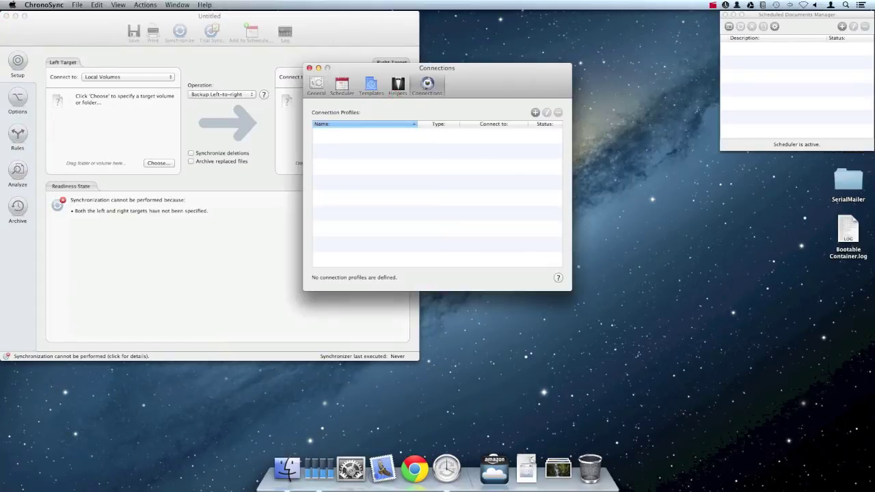
pyautogui.click(536, 112)
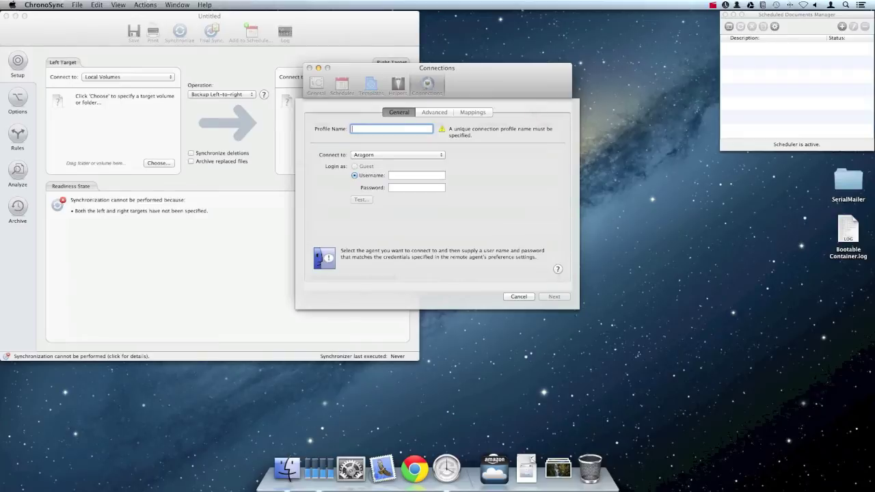
pyautogui.write("Joe's iPad")
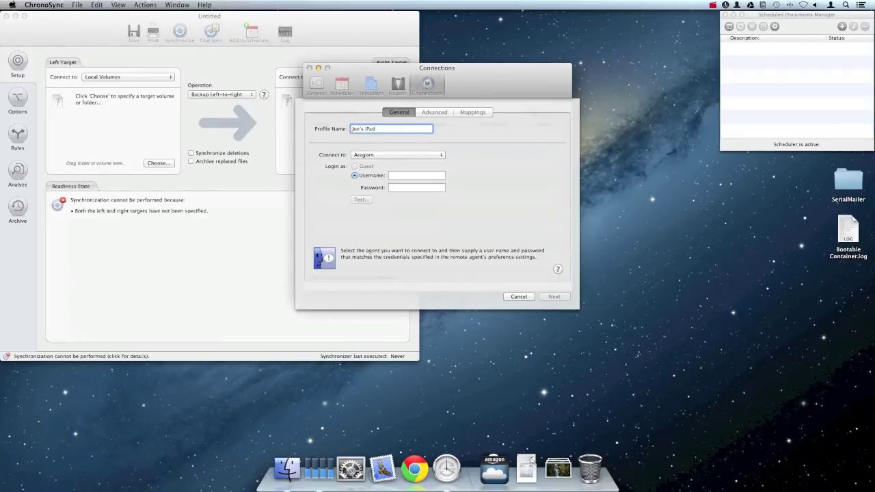
pyautogui.click(441, 154)
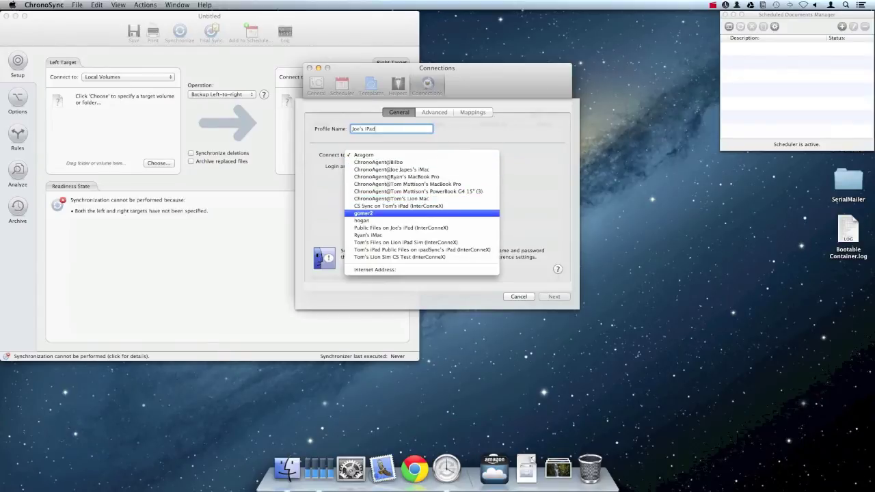
pyautogui.press('Down')
pyautogui.press('Down')
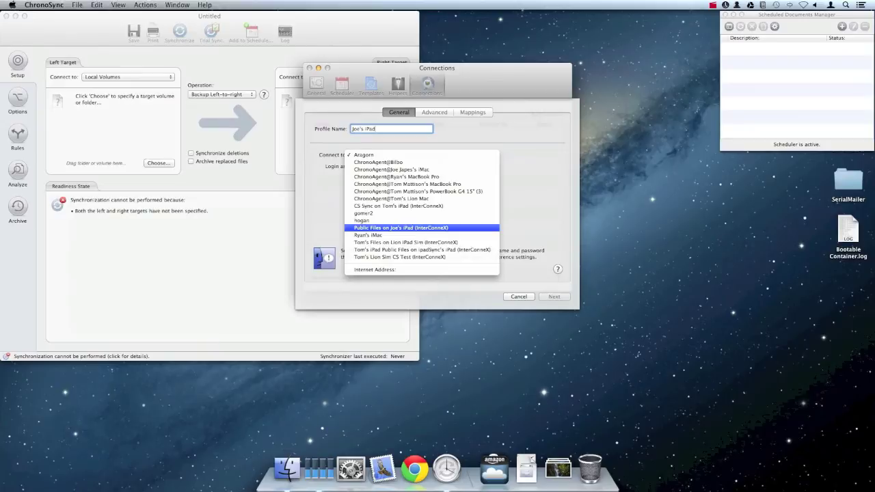
pyautogui.click(452, 228)
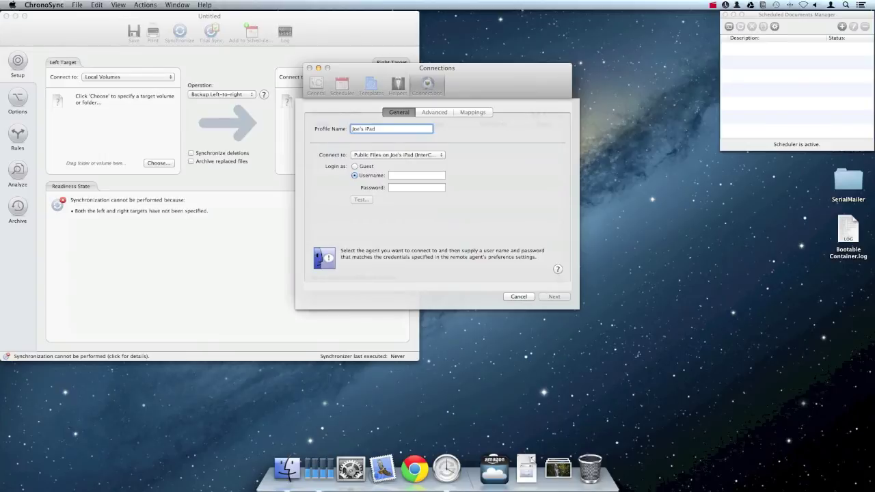
# Use guest login, test the connection, and save the iPad profile past the Advanced and Mappings settings.
pyautogui.click(354, 167)
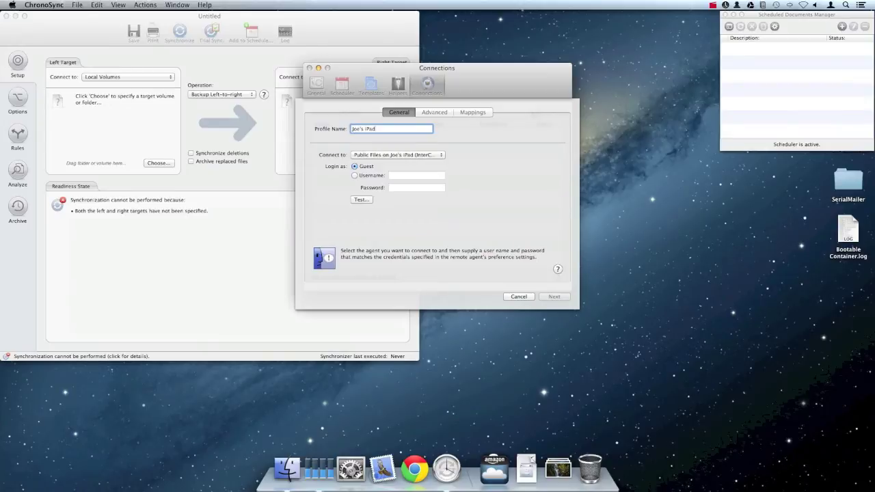
pyautogui.click(361, 199)
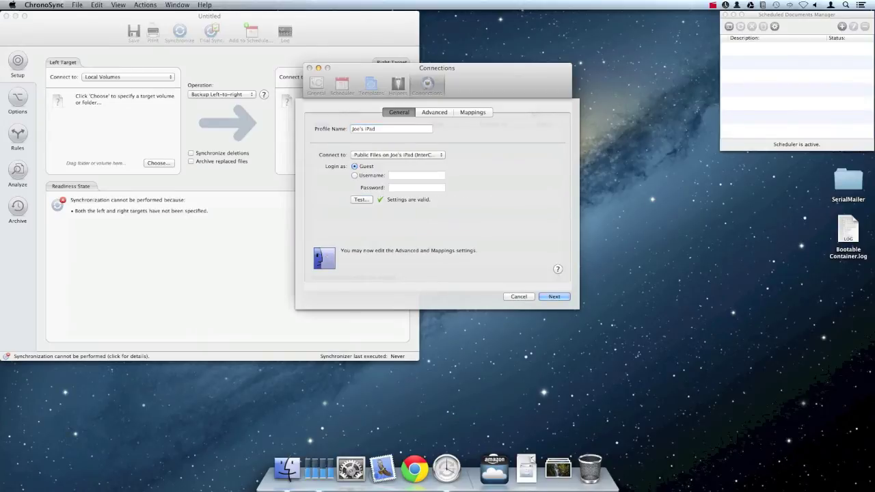
pyautogui.press('Return')
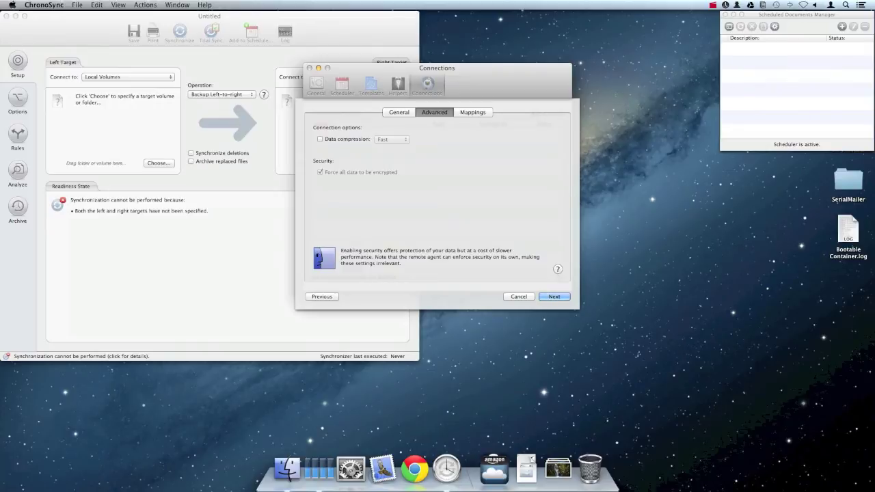
pyautogui.press('Return')
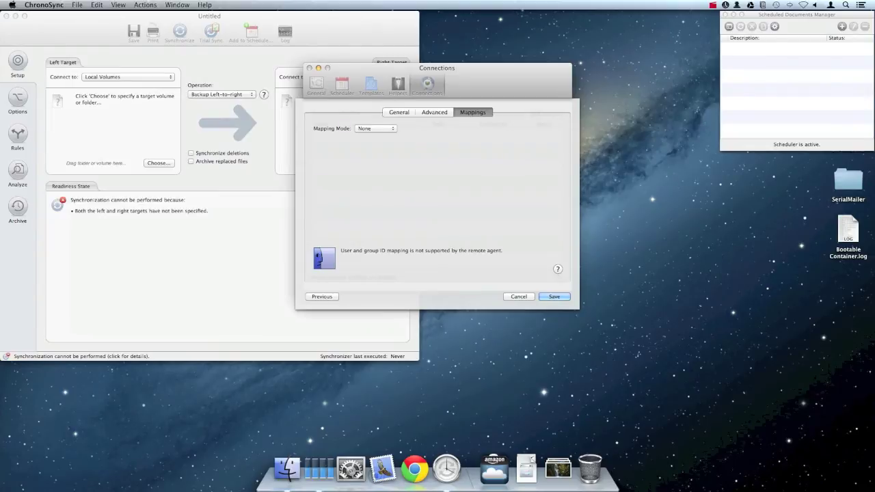
pyautogui.press('Return')
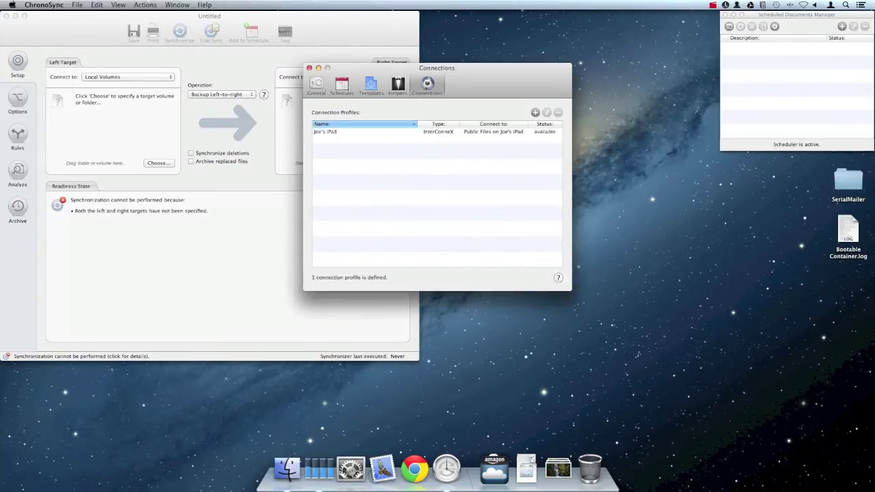
# Close the Connections window and choose the Downloads folder as the left target.
pyautogui.click(310, 68)
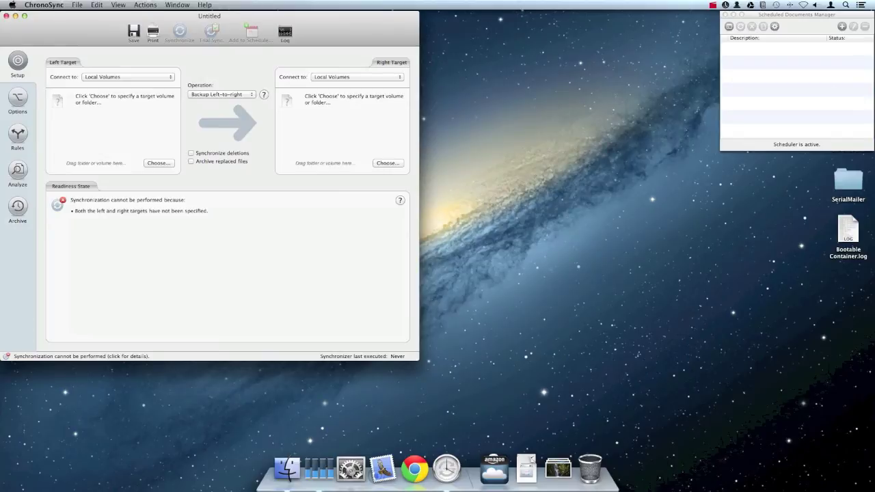
pyautogui.click(159, 163)
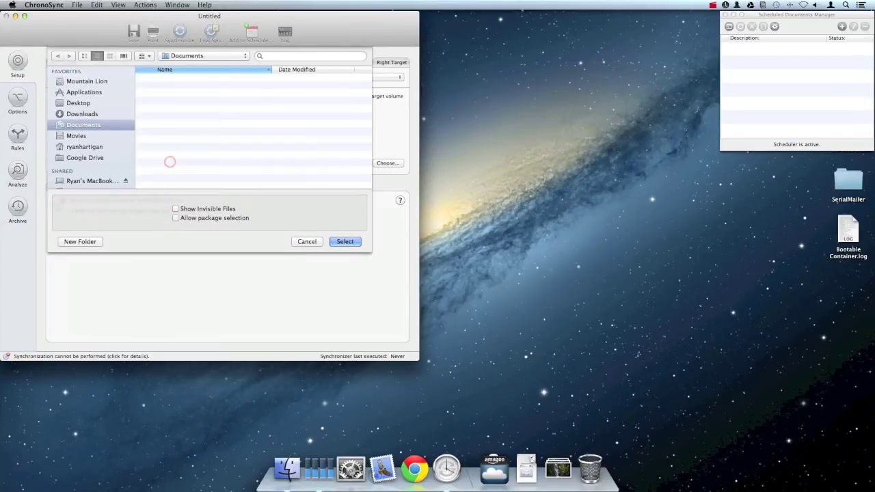
pyautogui.click(111, 114)
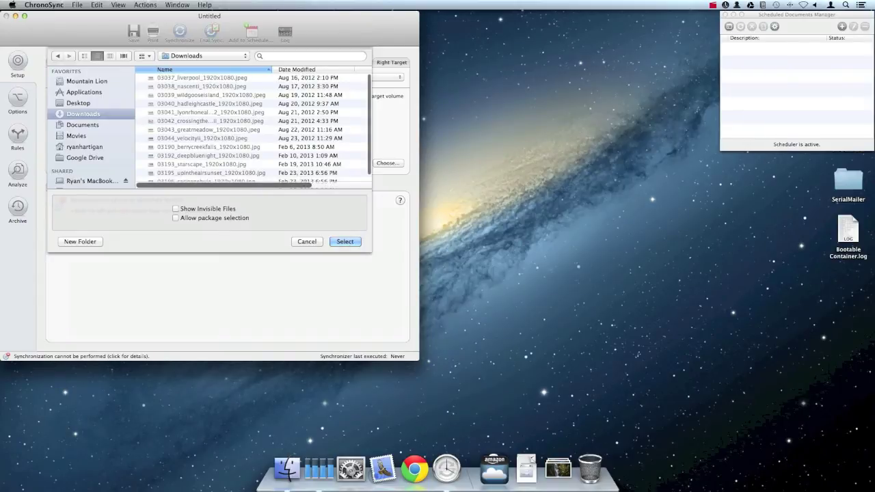
pyautogui.click(345, 242)
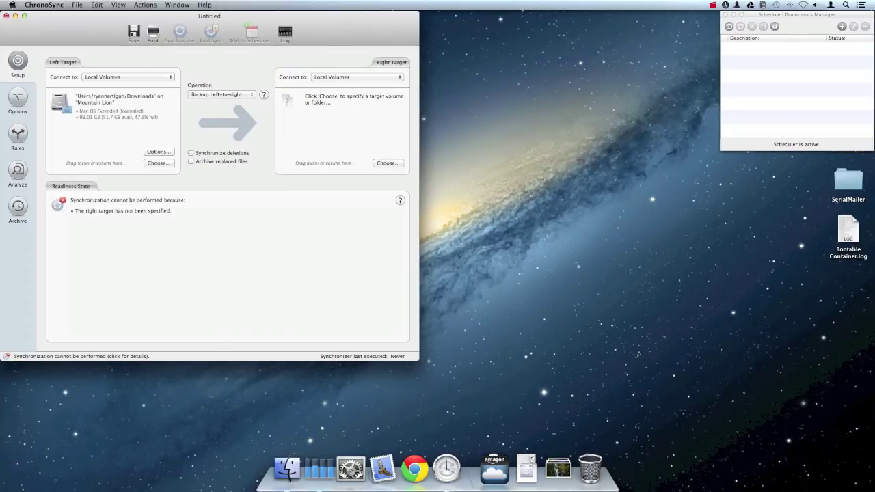
# Connect the left target through Local Volumes (Admin access), confirming with the administrator password.
pyautogui.click(172, 77)
pyautogui.click(169, 83)
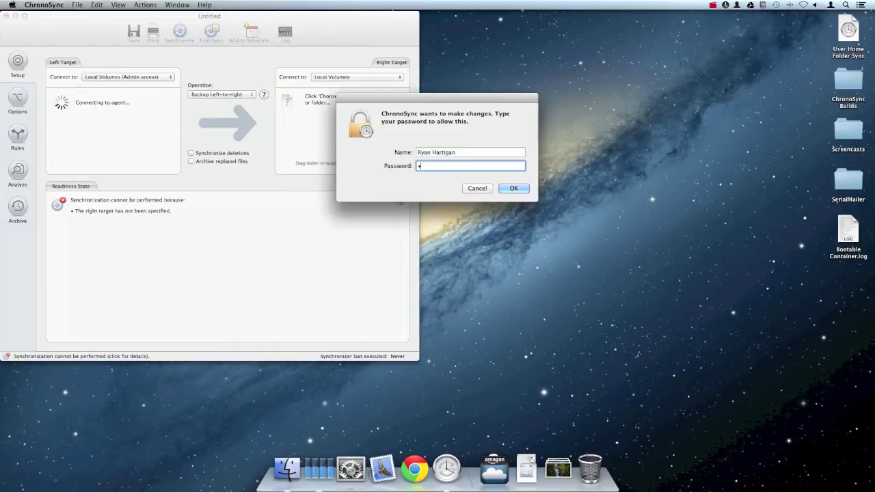
pyautogui.write('•••••••')
pyautogui.press('Return')
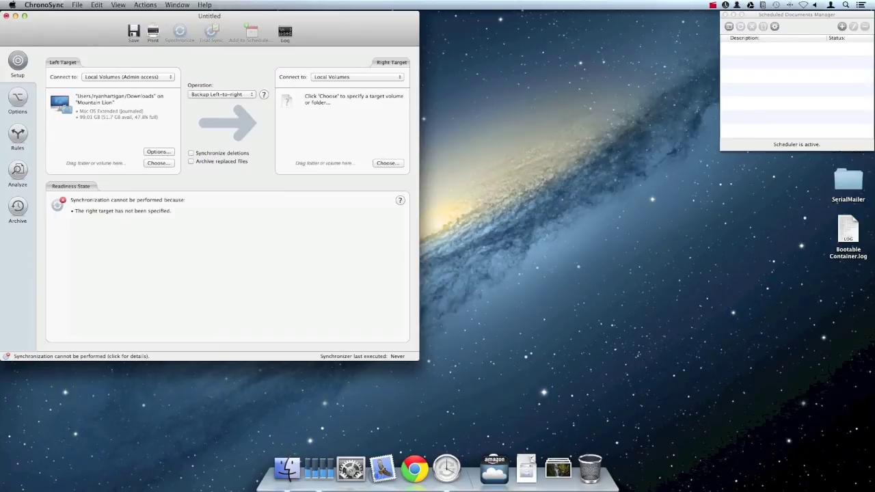
pyautogui.click(403, 77)
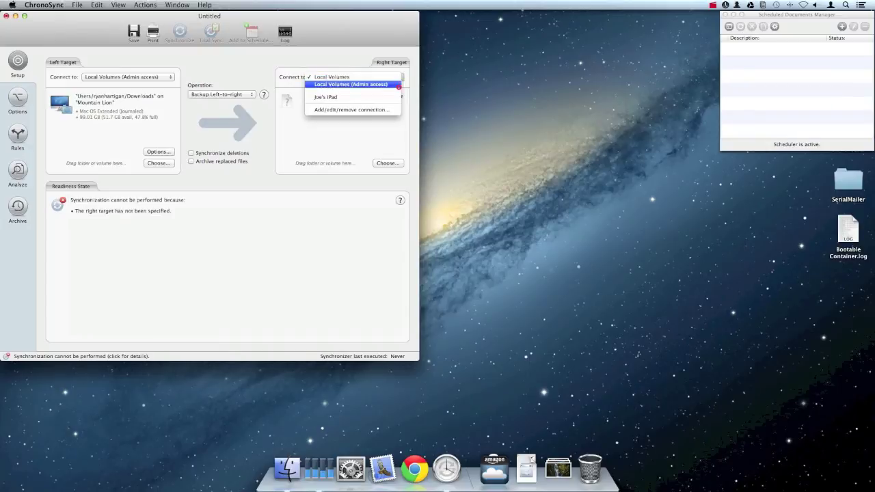
# Connect the right target with the iPad profile and select the Public Files root folder.
pyautogui.click(395, 97)
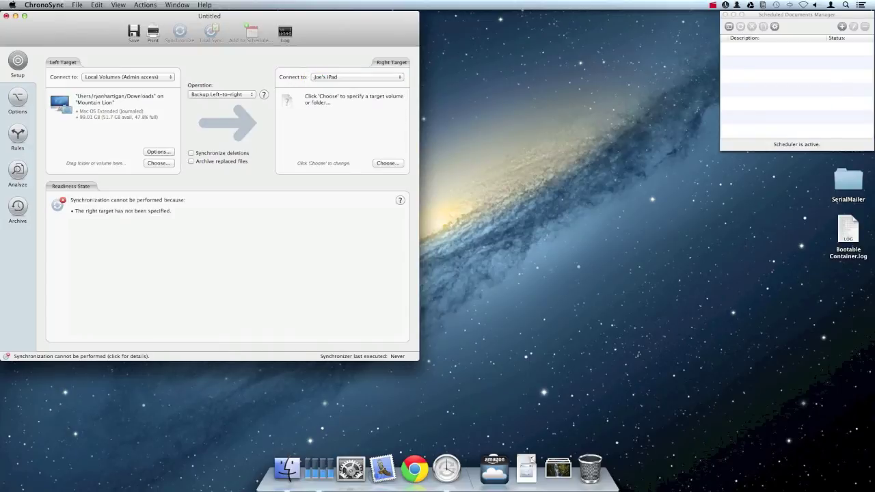
pyautogui.click(387, 163)
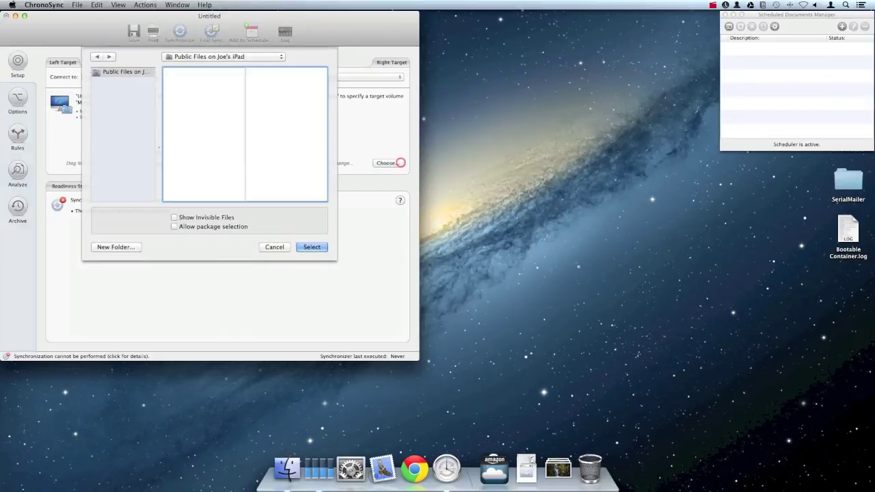
pyautogui.click(149, 72)
pyautogui.click(320, 247)
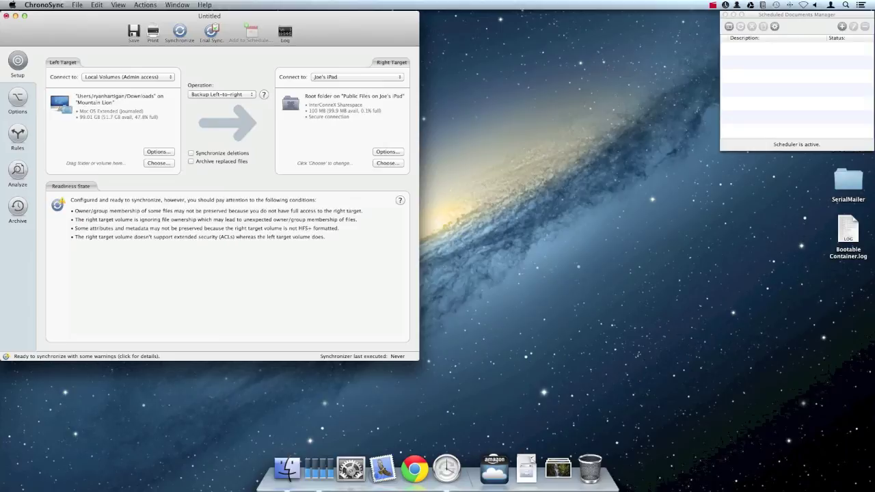
pyautogui.click(78, 5)
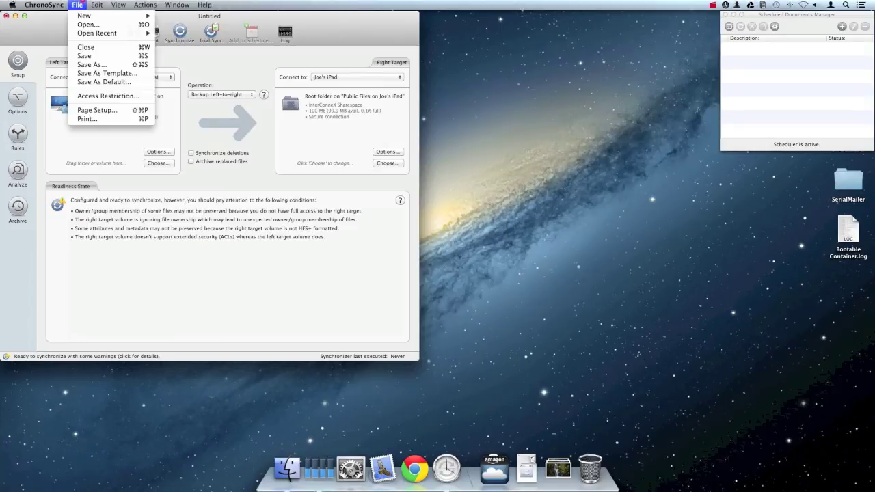
# Save the document as 'Downloads' and run Synchronize to copy the files to the iPad.
pyautogui.click(104, 64)
pyautogui.write('Do')
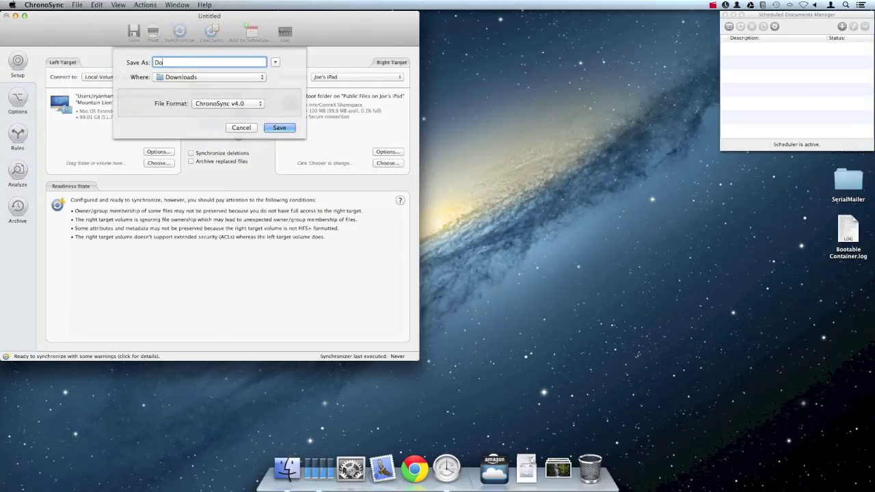
pyautogui.write('wnloads')
pyautogui.press('Return')
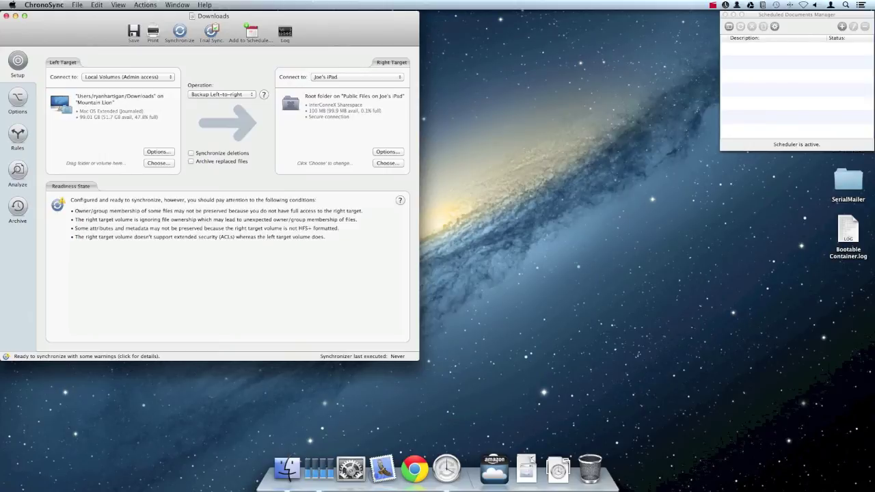
pyautogui.click(180, 31)
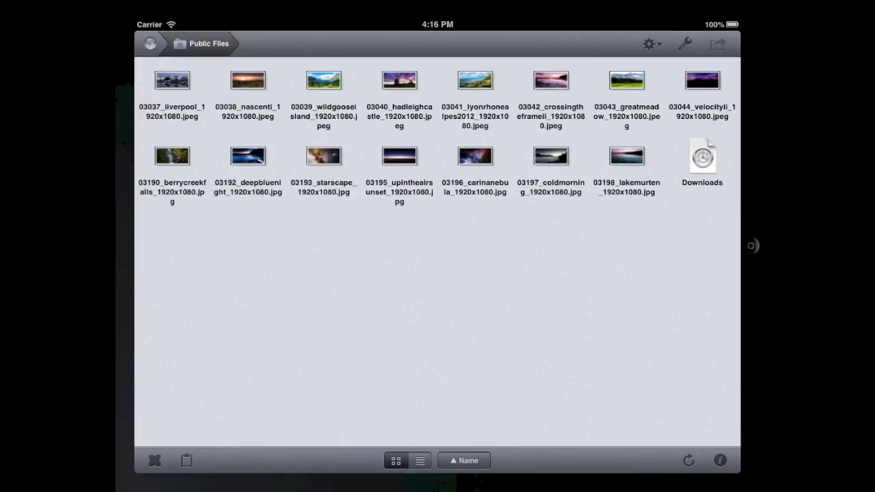
# View the synced 03038_nascenti_1920x1080.jpeg wallpaper full-screen in InterConneX.
pyautogui.click(248, 82)
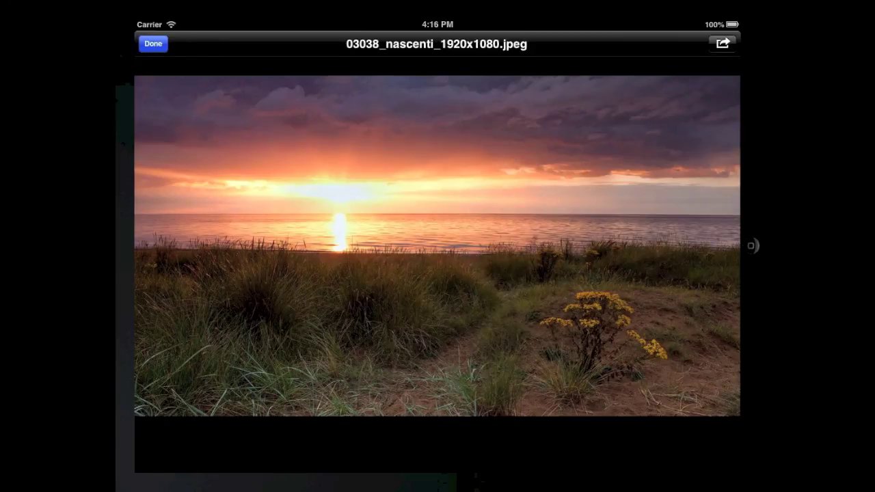